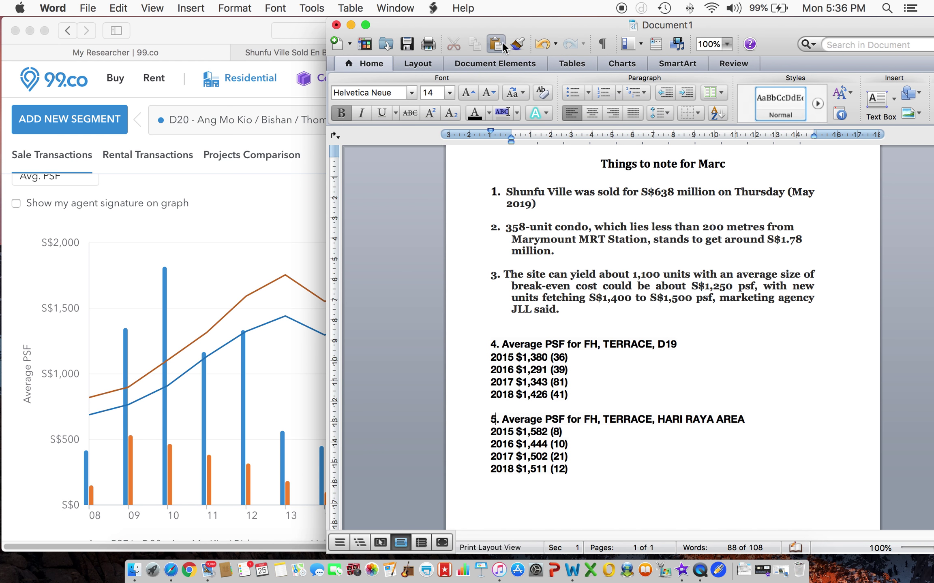
- Compare the first note on Shunfu Ville's S$638 million sale with the Straits Times article, highlighting the sale details in both
mouse_move(499, 28)
left_mouse_down()
mouse_move(695, 41)
mouse_move(532, 40)
mouse_move(497, 28)
left_mouse_up()
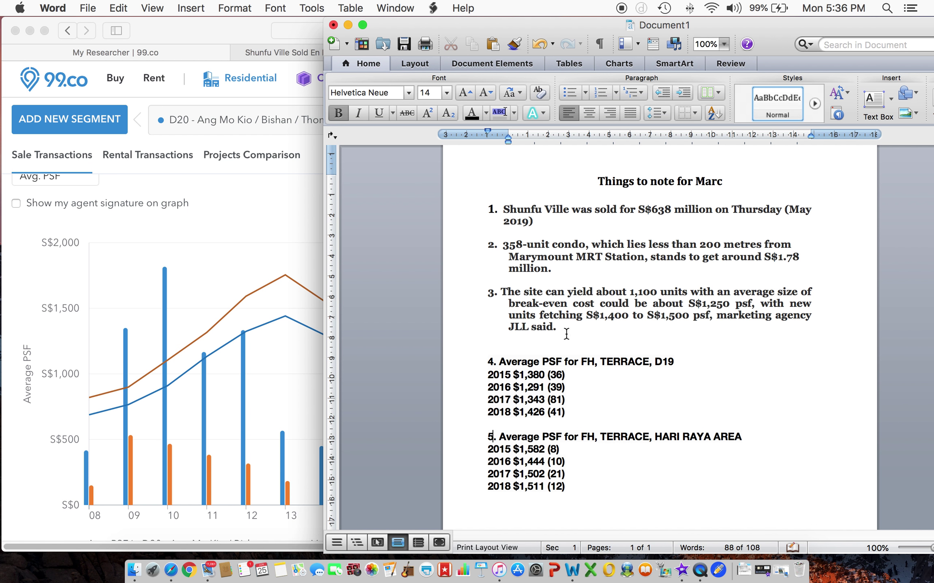
left_click_drag(547, 219, 473, 204)
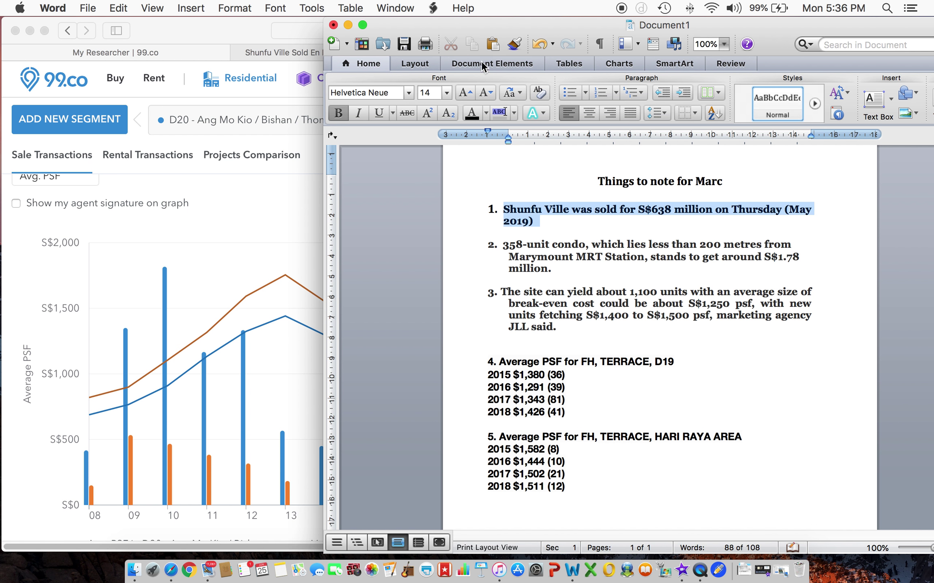
left_click_drag(496, 32, 502, 80)
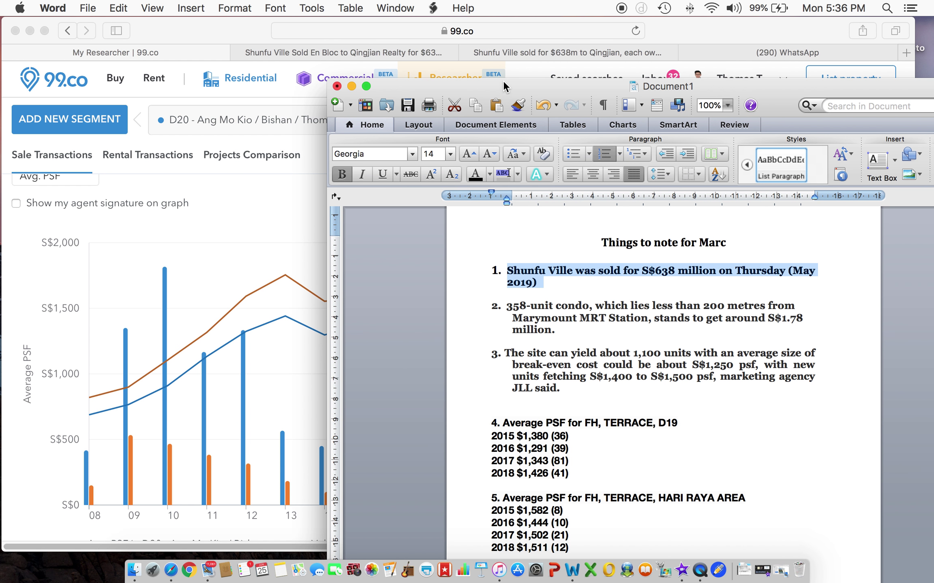
left_click(505, 49)
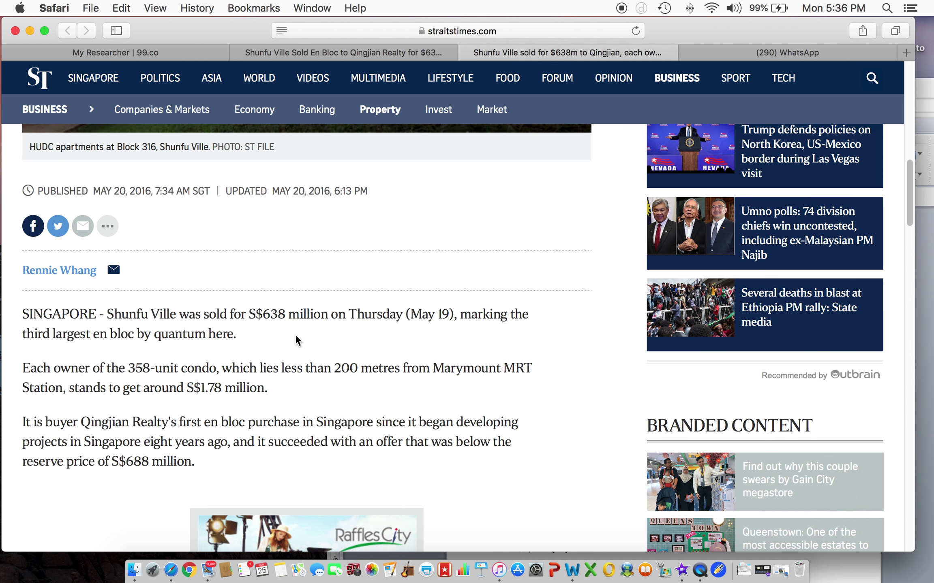
key("super+Tab")
triple_click(663, 275)
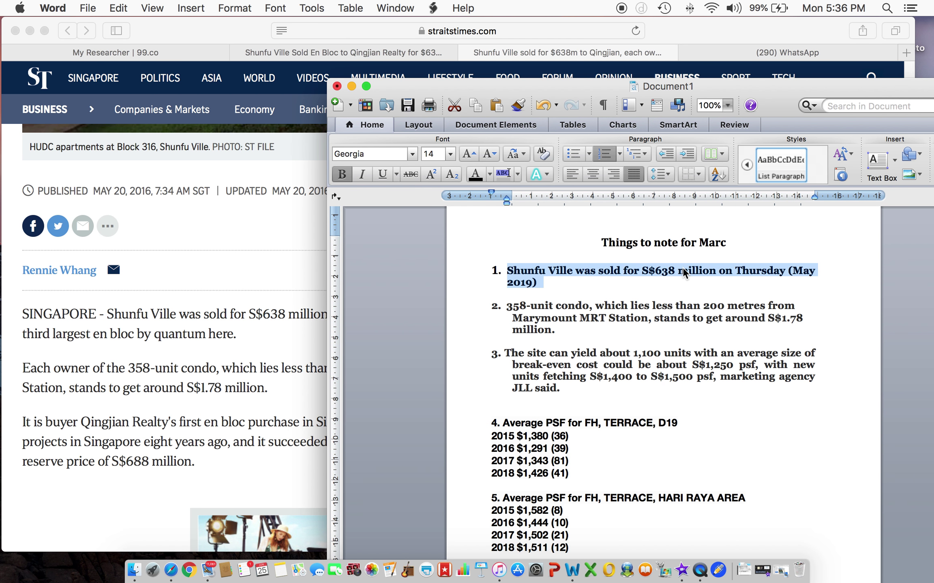
left_click(322, 320)
left_click_drag(345, 316, 448, 317)
key("super+Tab")
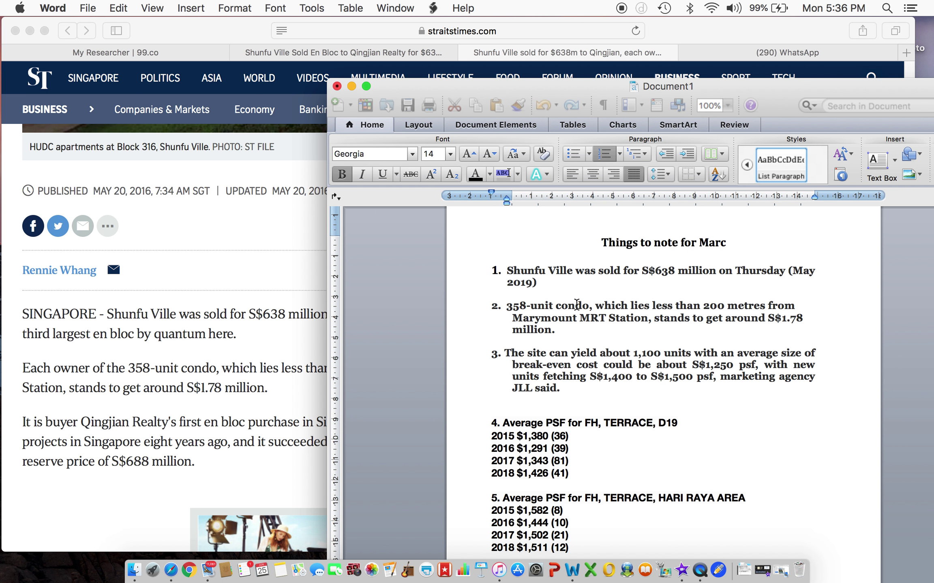
- Highlight 358 and S$1.78 million in note 2 of the Word document, viewing the Shunfu area on the 99.co map in between
left_click_drag(506, 309, 524, 307)
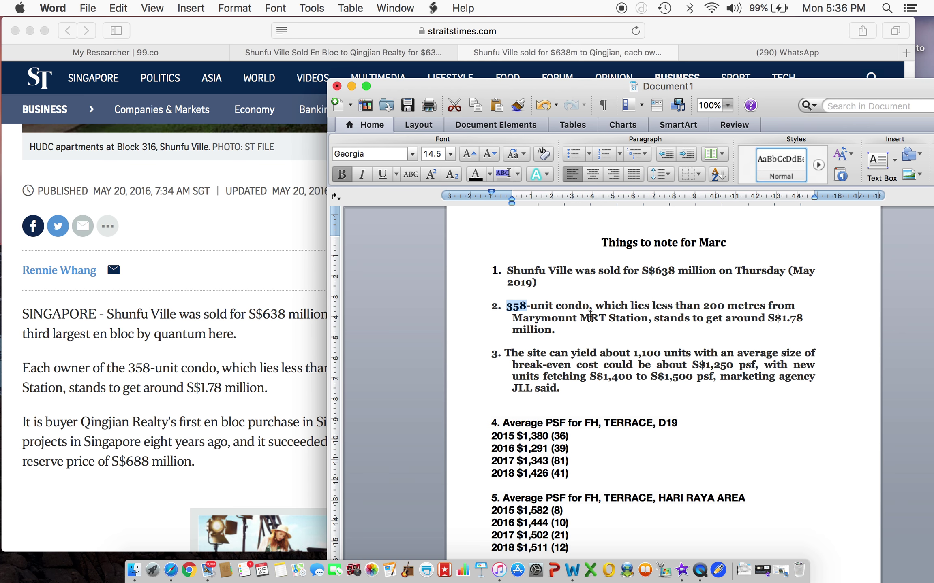
left_click(345, 47)
left_click(195, 57)
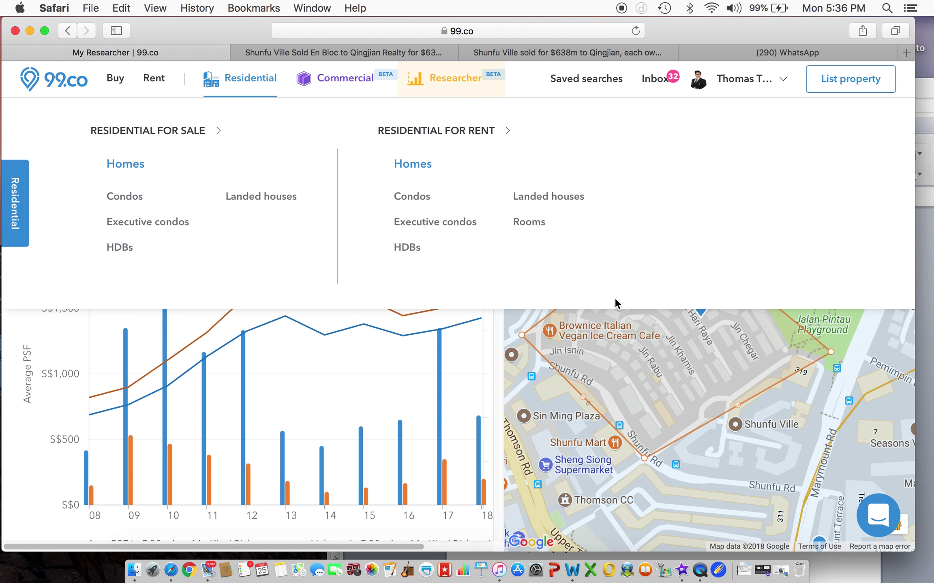
left_click_drag(719, 270, 702, 335)
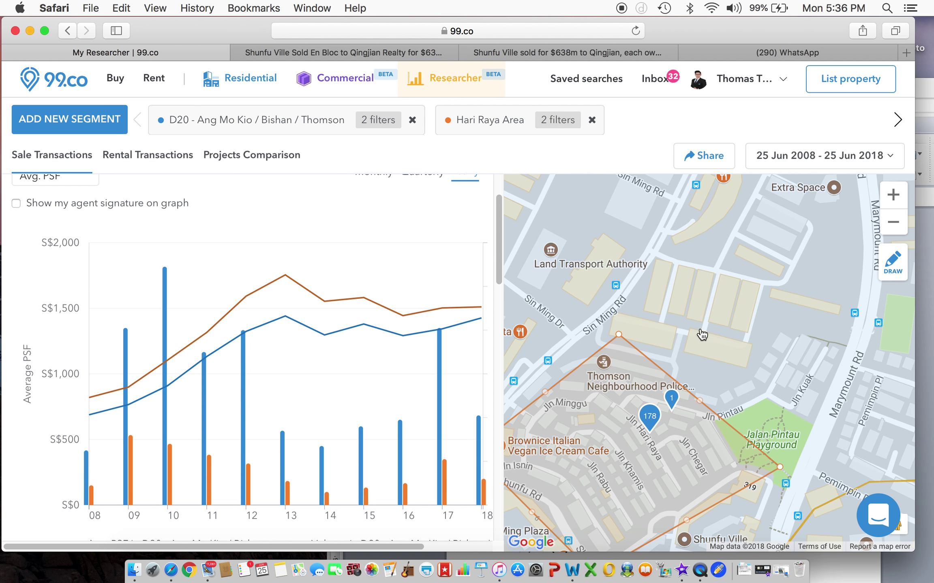
left_click_drag(733, 267, 701, 338)
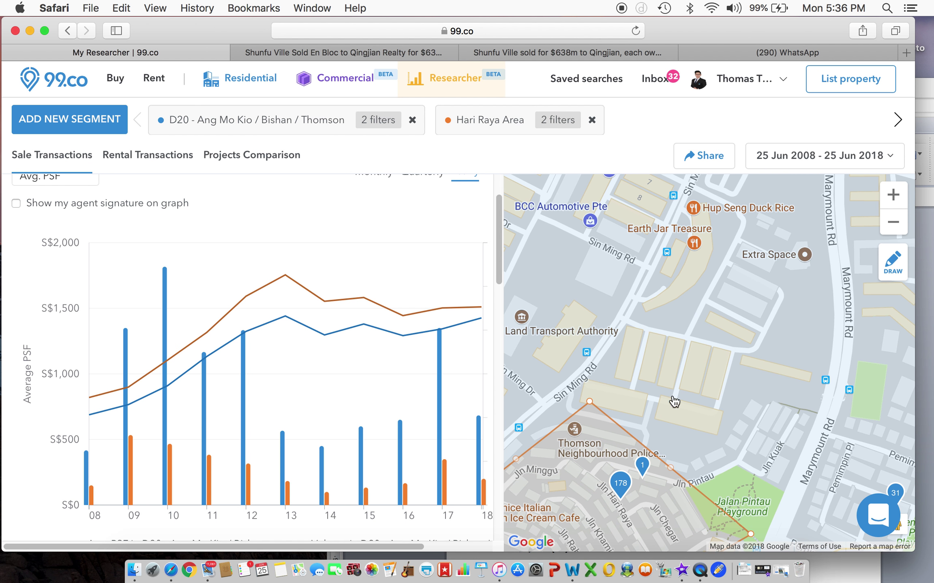
key("super+Tab")
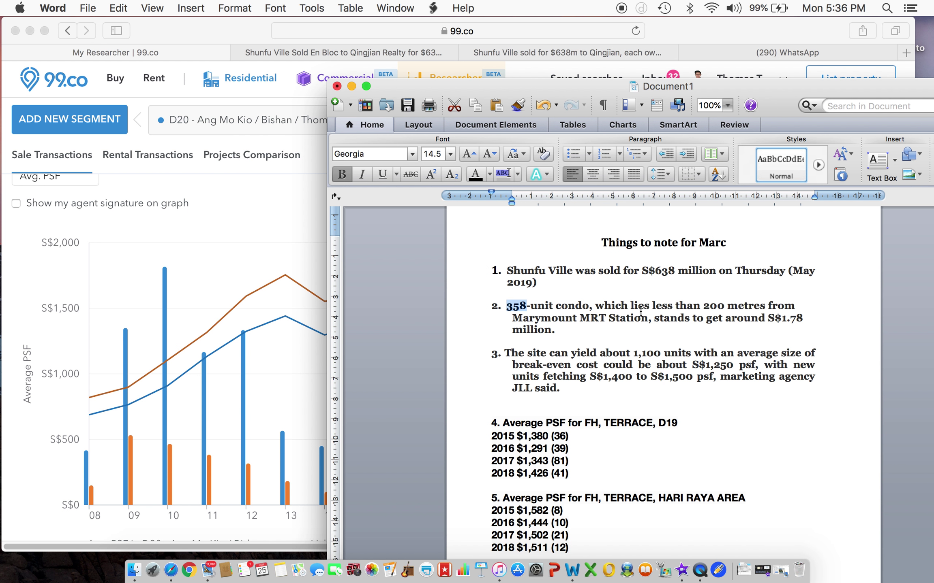
mouse_move(766, 321)
left_mouse_down()
mouse_move(799, 329)
mouse_move(774, 339)
left_mouse_up()
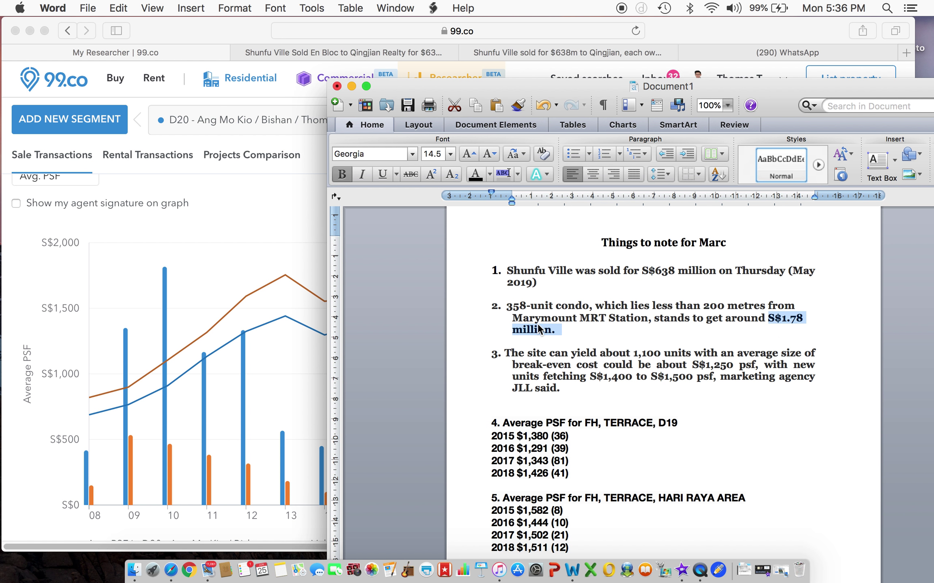
- In the Straits Times article, highlight the site-yield paragraph, the S$1,250 psf break-even cost and the S$1,400 to S$1,500 psf price range
left_click(574, 42)
left_click(573, 48)
scroll(354, 360, "down", 2)
scroll(354, 359, "down", 10)
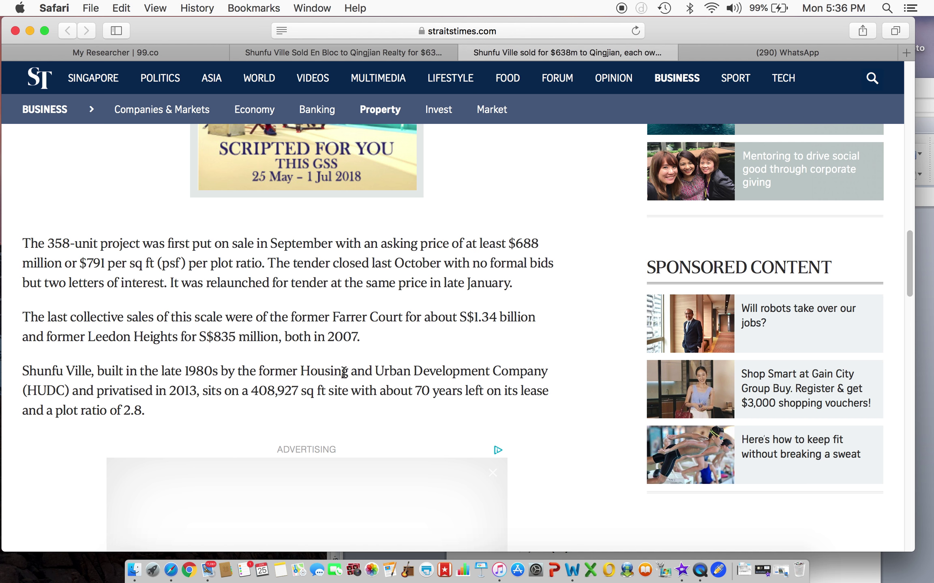
scroll(343, 372, "down", 10)
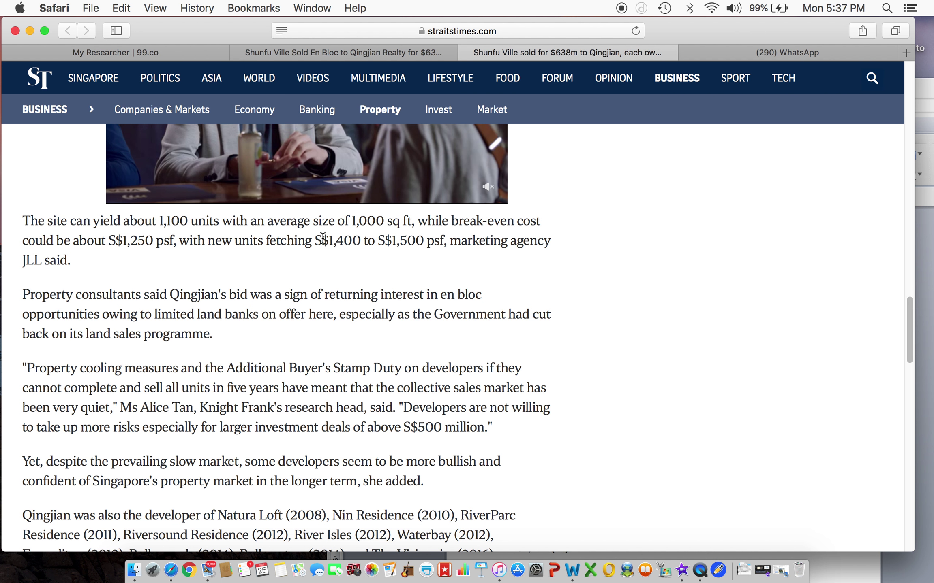
left_click_drag(165, 246, 87, 260)
left_click(31, 219)
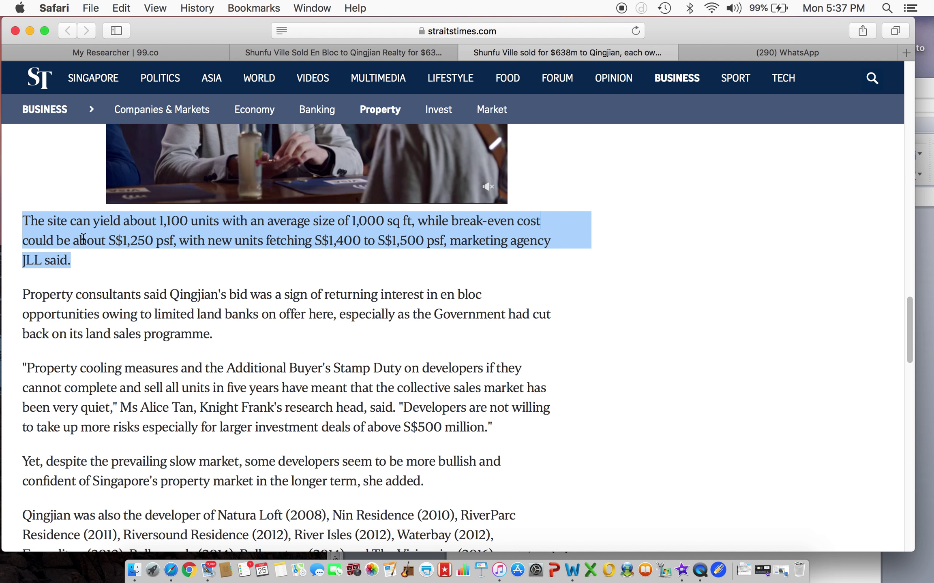
left_click(107, 237)
left_click_drag(112, 237, 176, 243)
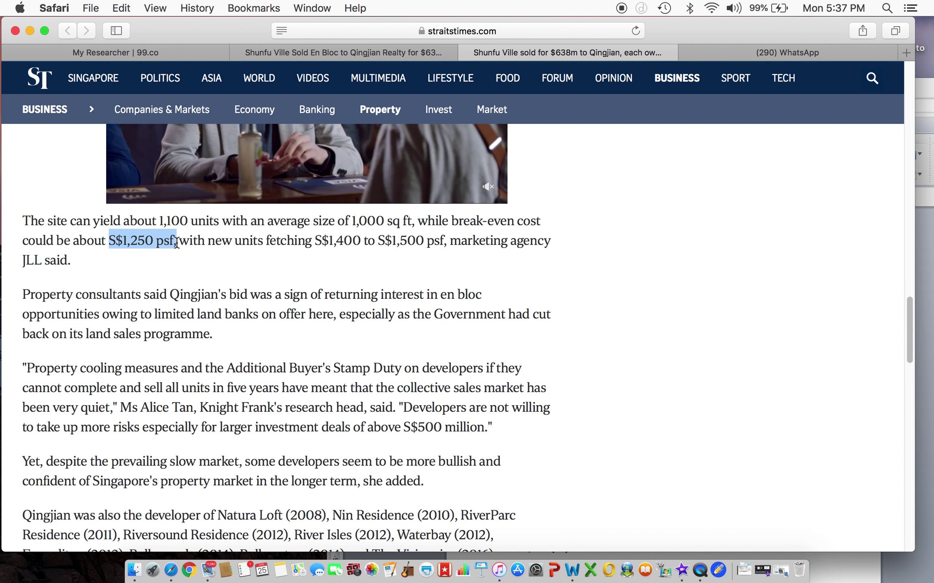
left_click_drag(313, 237, 444, 242)
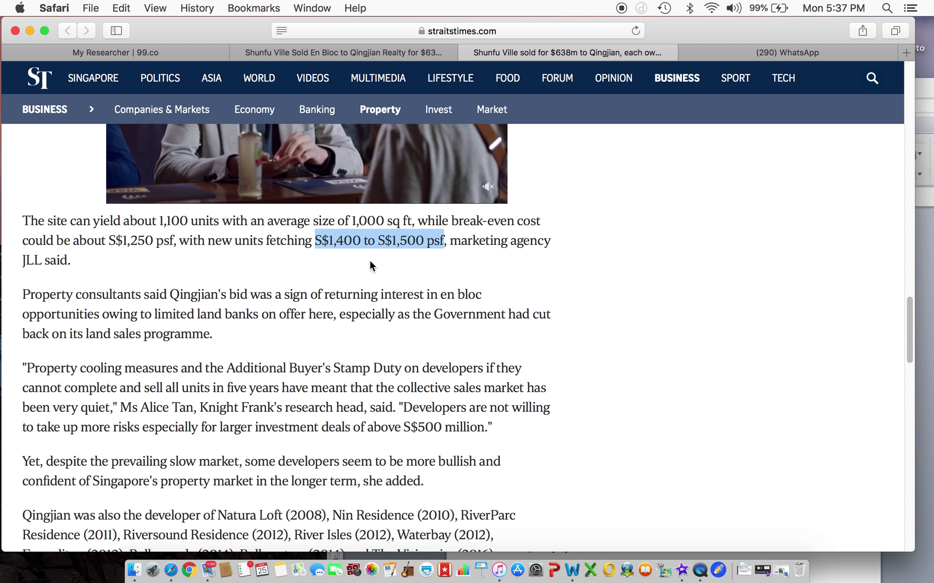
- Return to the Word notes, highlight note 3 about the site yield, and reposition the window to read the PSF notes
key("super+Tab")
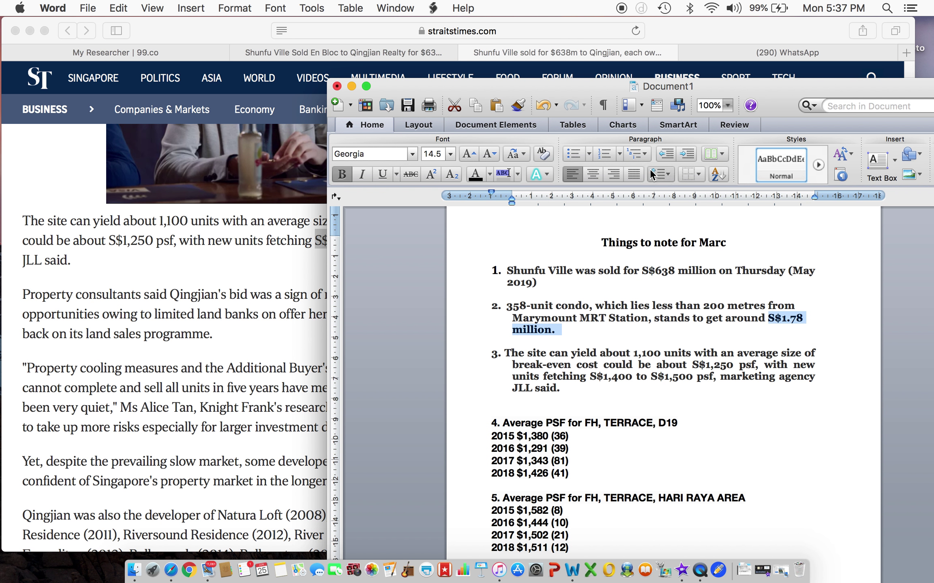
left_click_drag(735, 90, 737, 86)
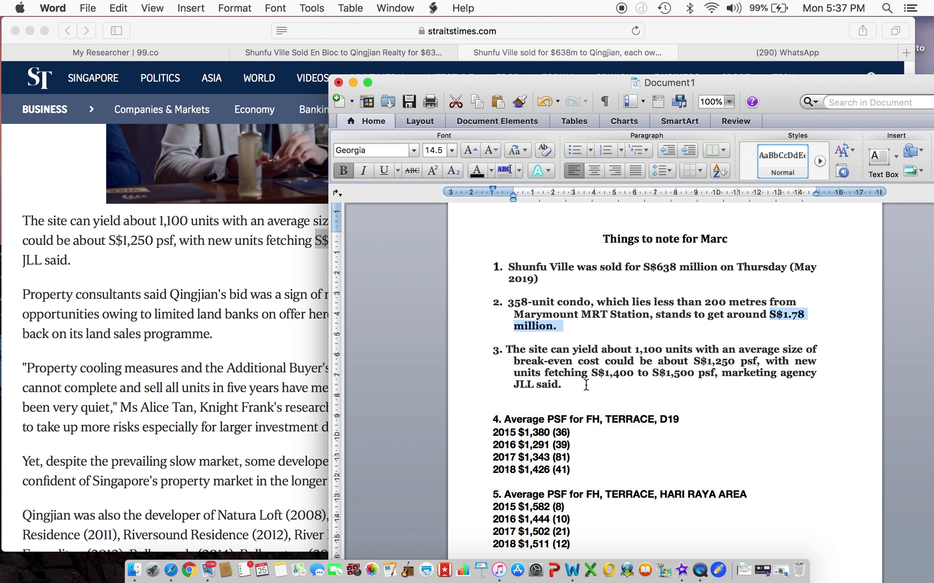
triple_click(586, 385)
left_click_drag(614, 81, 611, 60)
scroll(692, 386, "down", 2)
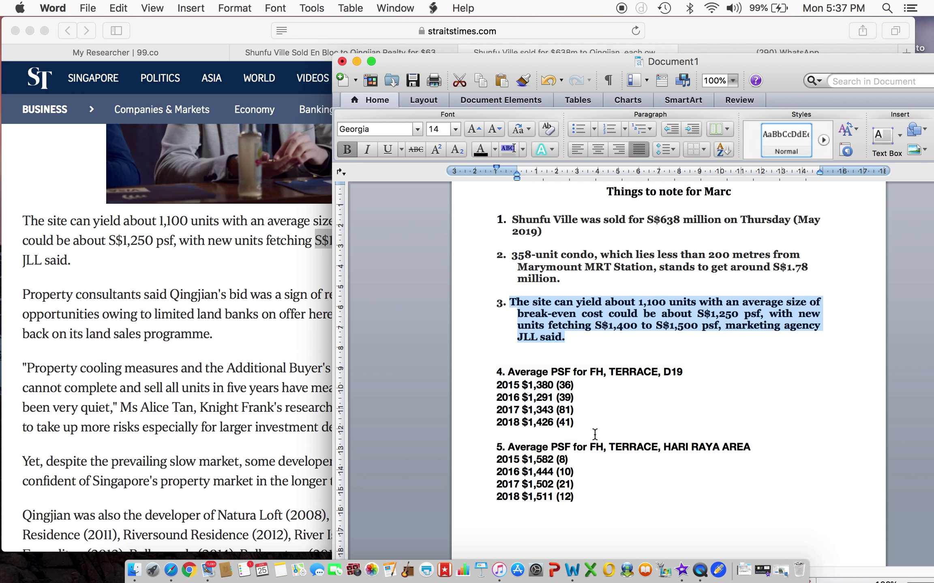
- Highlight note 4's average PSF figures, then inspect the D20 - Ang Mo Kio / Bishan / Thomson segment's filters in 99.co Researcher
left_click_drag(589, 425, 481, 373)
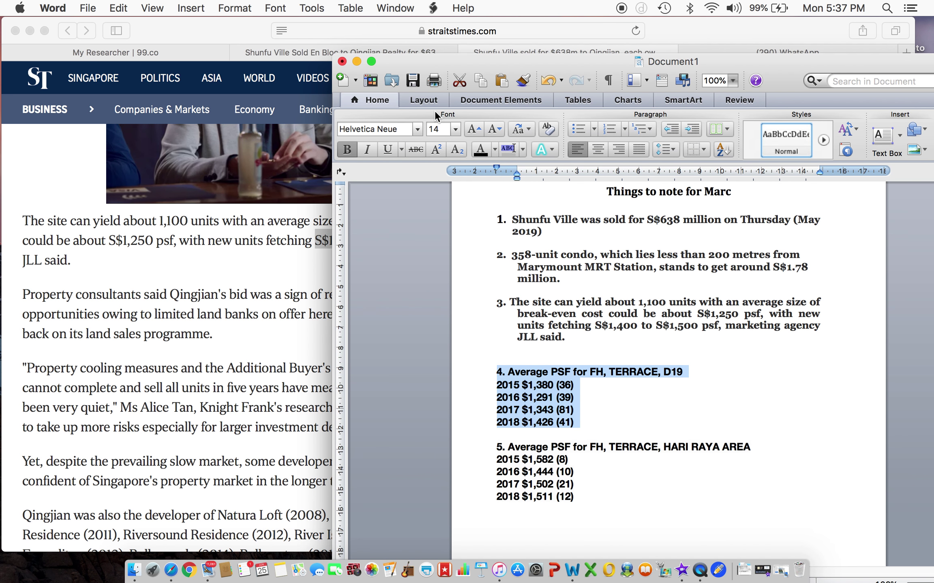
left_click(167, 51)
left_click(167, 51)
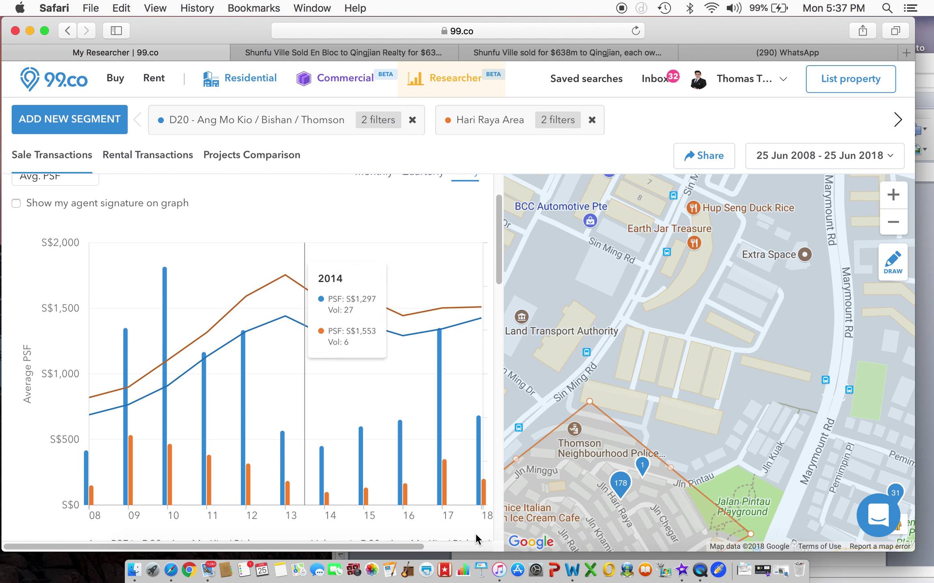
left_click_drag(599, 363, 632, 309)
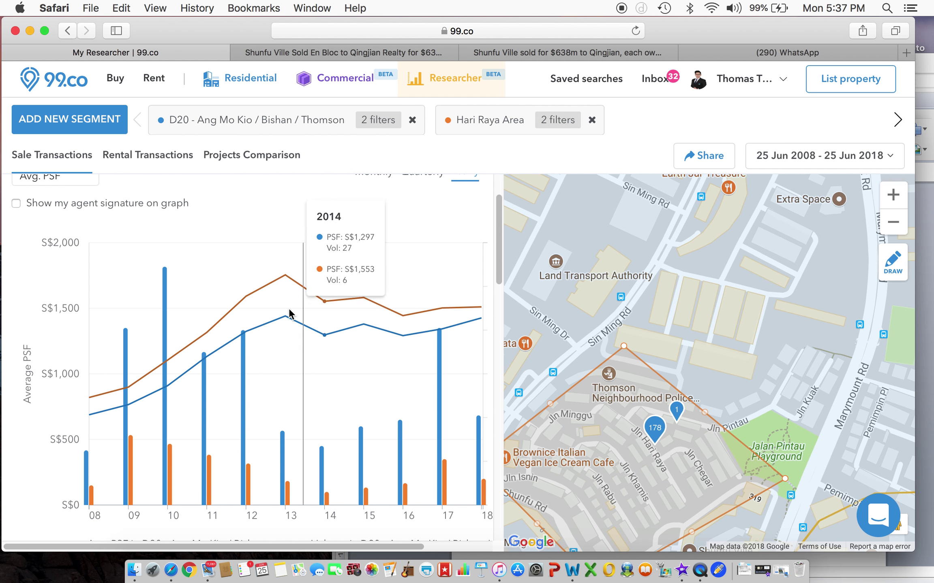
left_click(381, 123)
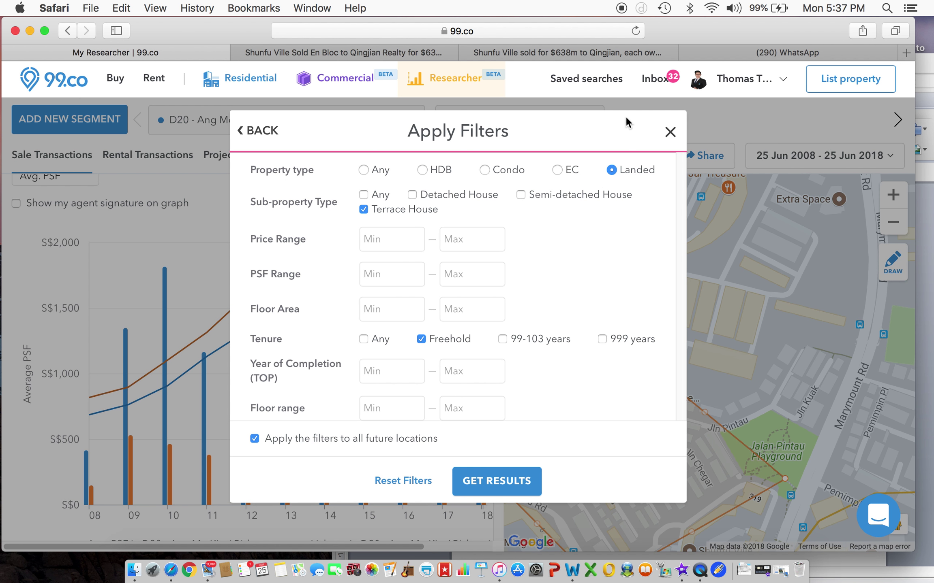
left_click(669, 131)
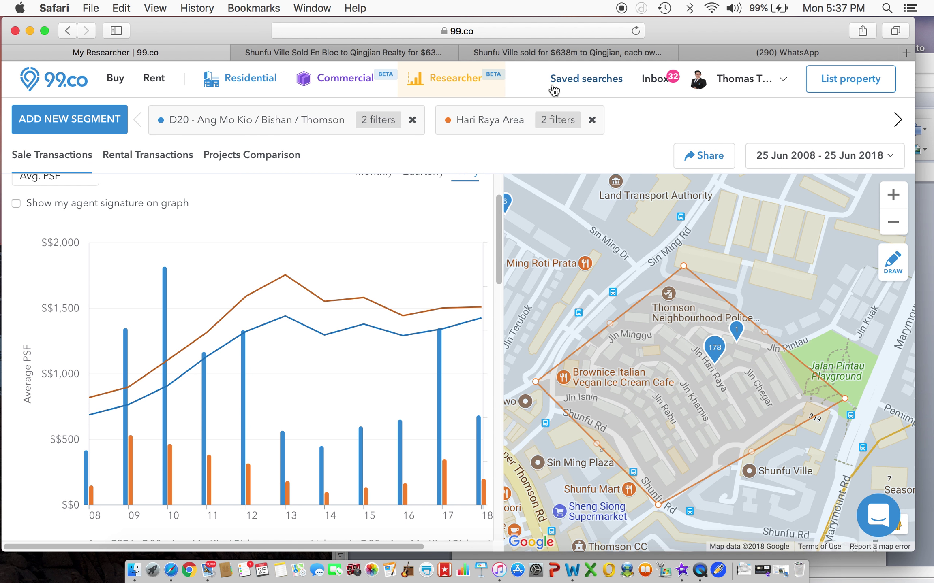
- Inspect the Hari Raya Area segment's filters and the chart's date range settings, leaving both without changes
left_click(558, 119)
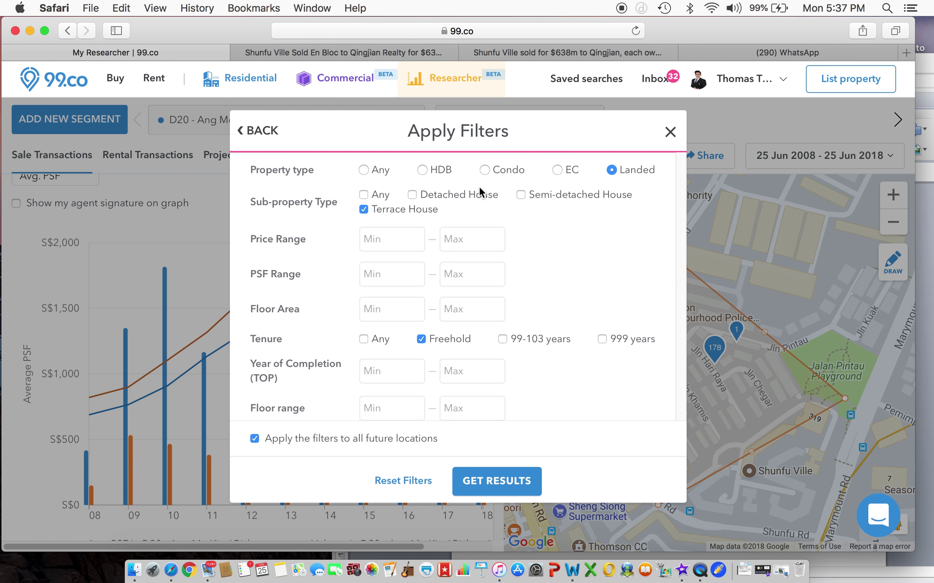
left_click(670, 131)
left_click(894, 157)
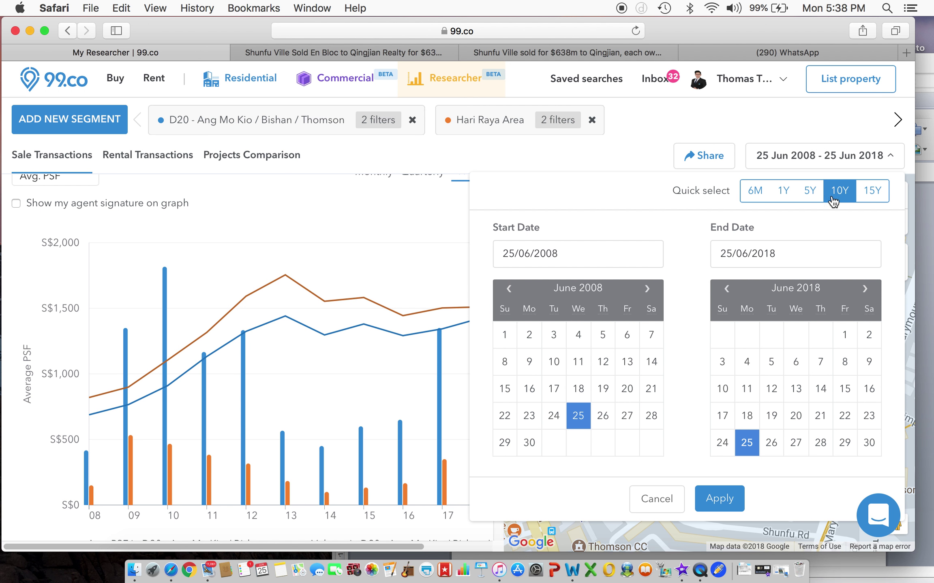
left_click(647, 502)
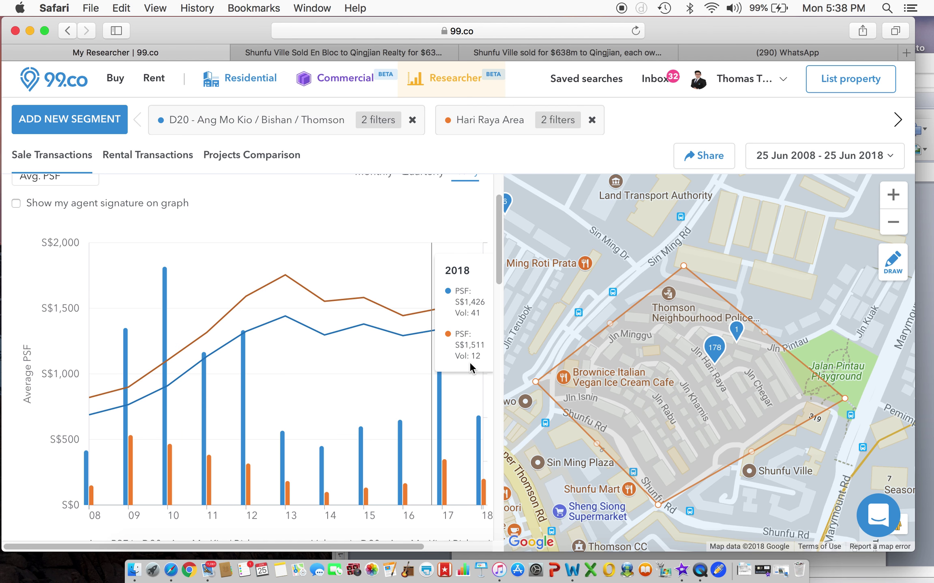
- In Word, highlight note 5's yearly figures, HARI RAYA AREA, $1,582 and the 2018 volume, briefly checking the area on the 99.co map
key("super+Tab")
left_click(633, 503)
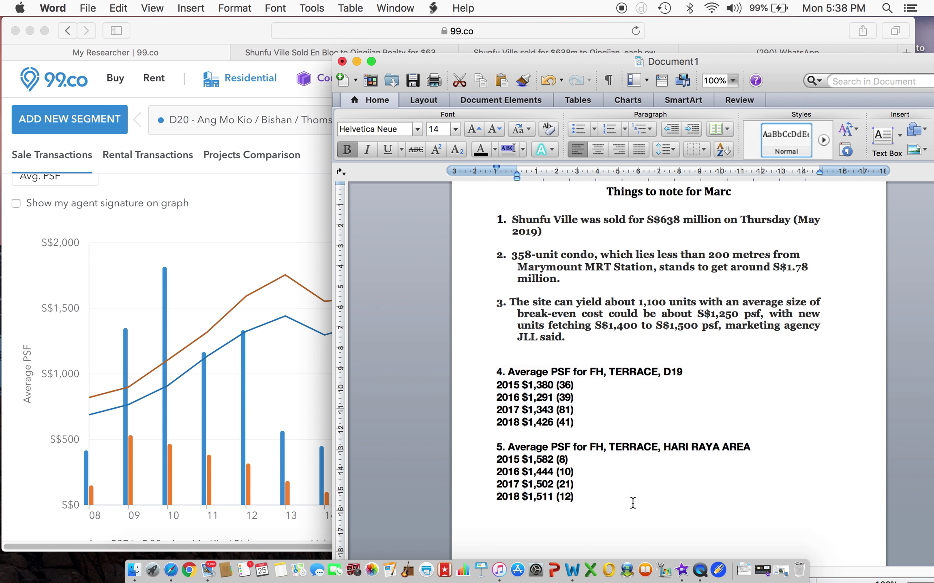
scroll(630, 500, "down", 2)
left_click_drag(577, 470, 492, 435)
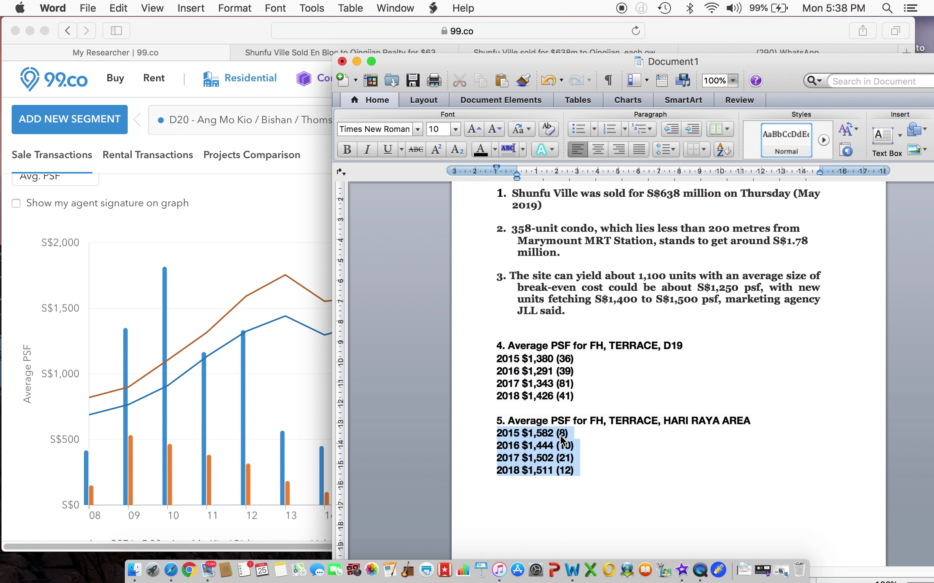
left_click_drag(662, 421, 758, 416)
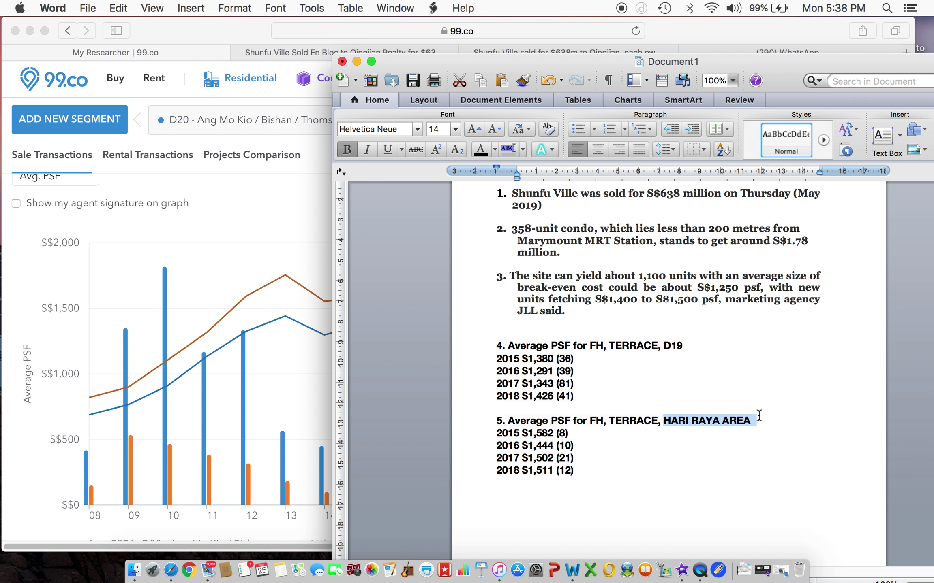
left_click_drag(523, 433, 545, 432)
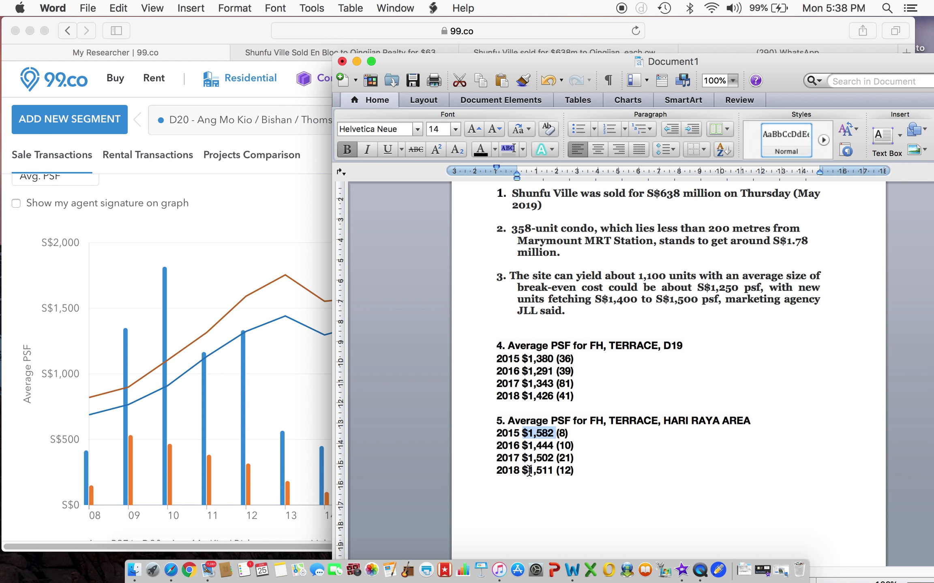
left_click_drag(561, 472, 571, 471)
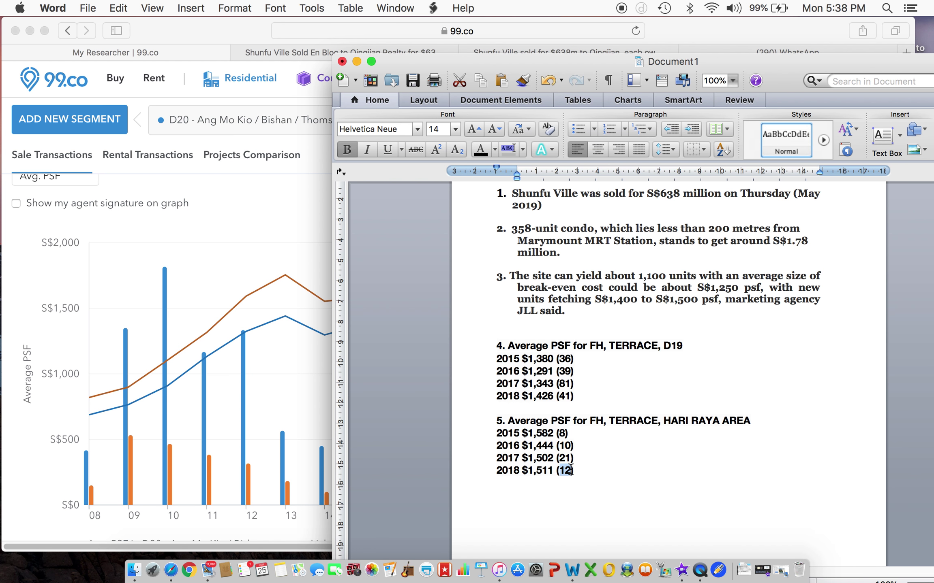
left_click(288, 411)
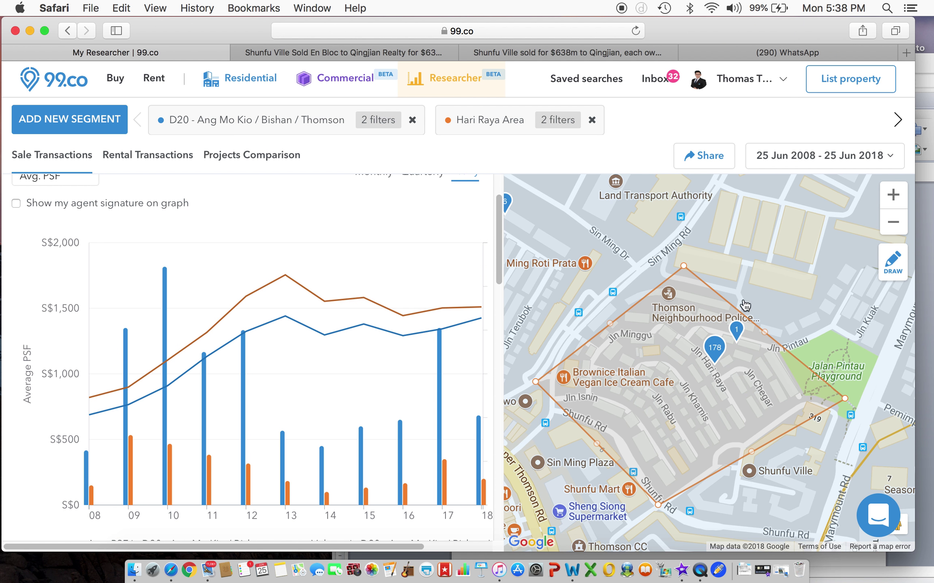
key("super+Tab")
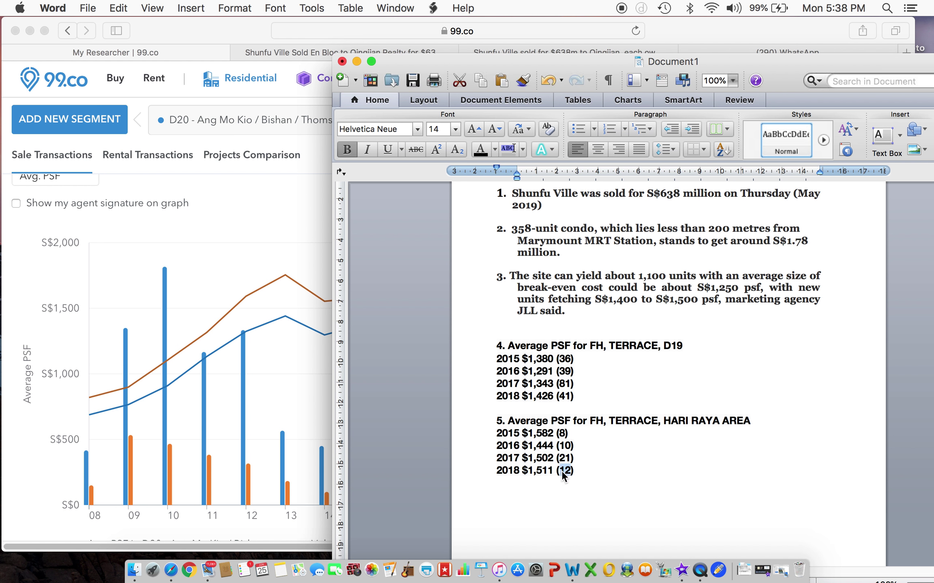
- Highlight the 2018 PSF figure 1,511 in note 5, then the full text of note 3 about the site yield
left_click_drag(529, 471, 553, 472)
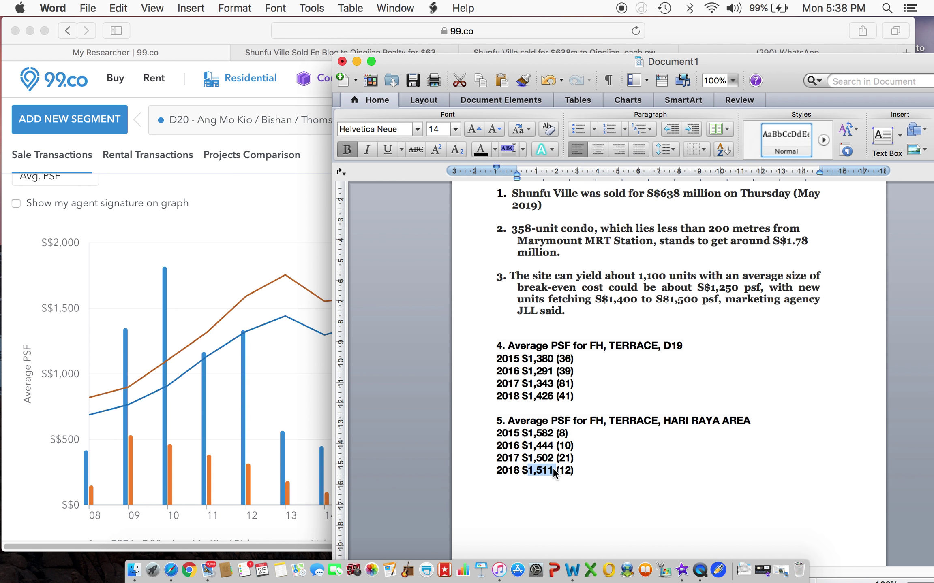
left_click(638, 312)
left_click_drag(640, 312, 509, 278)
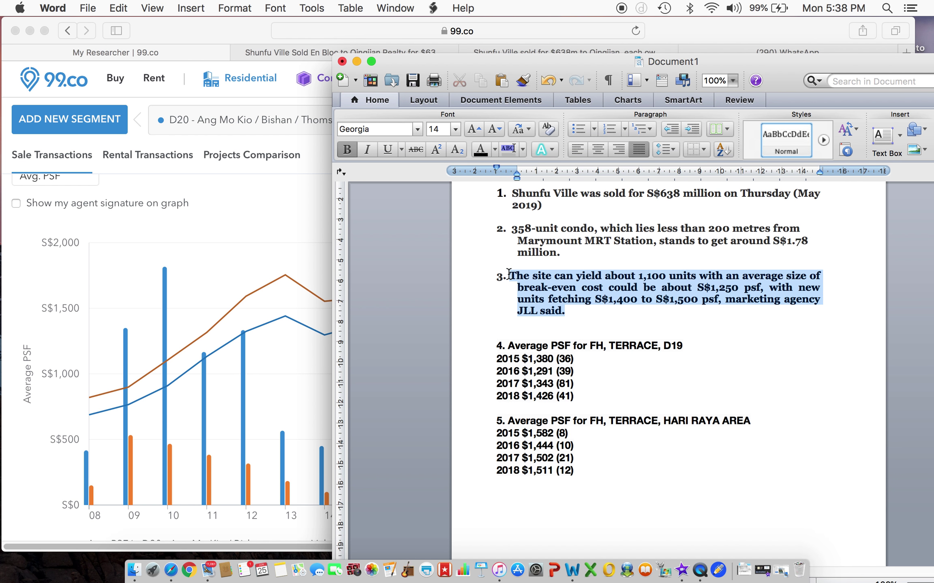
- Switch to Safari's Straits Times article and highlight the S$1,400 to S$1,500 price range, then the 358-unit condo mention near the beginning
left_click(669, 34)
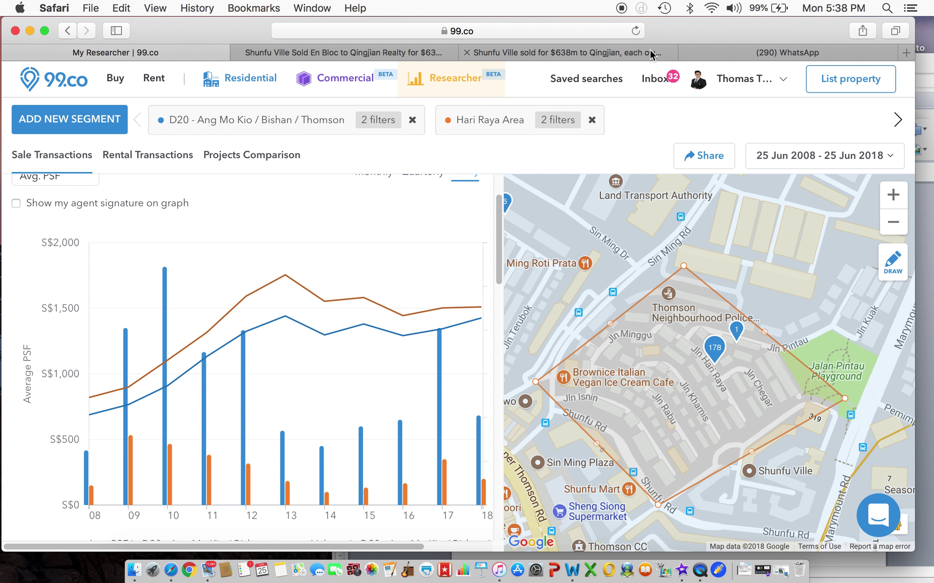
left_click(650, 50)
left_click_drag(563, 259, 551, 360)
left_click_drag(315, 240, 430, 236)
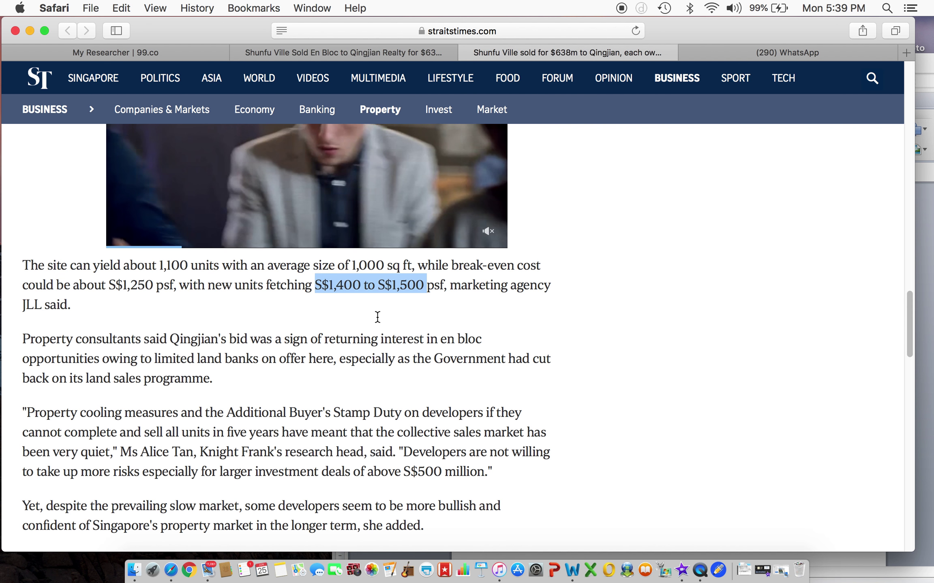
scroll(256, 366, "up", 15)
scroll(256, 366, "down", 2)
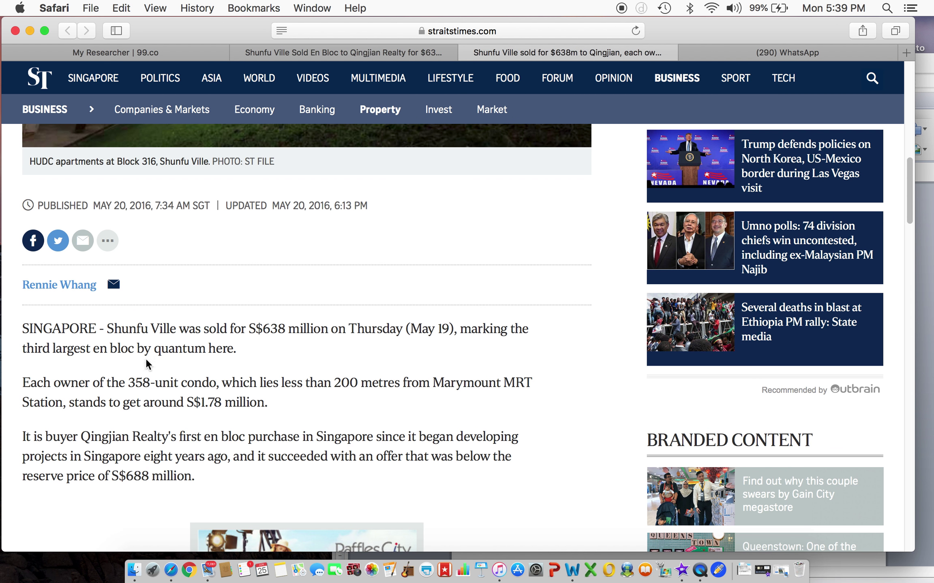
left_click_drag(130, 380, 211, 381)
- In the article's site-yield paragraph, highlight 1,100 units and the new-unit price range S$1,400 to S$1,500 psf
scroll(206, 381, "down", 20)
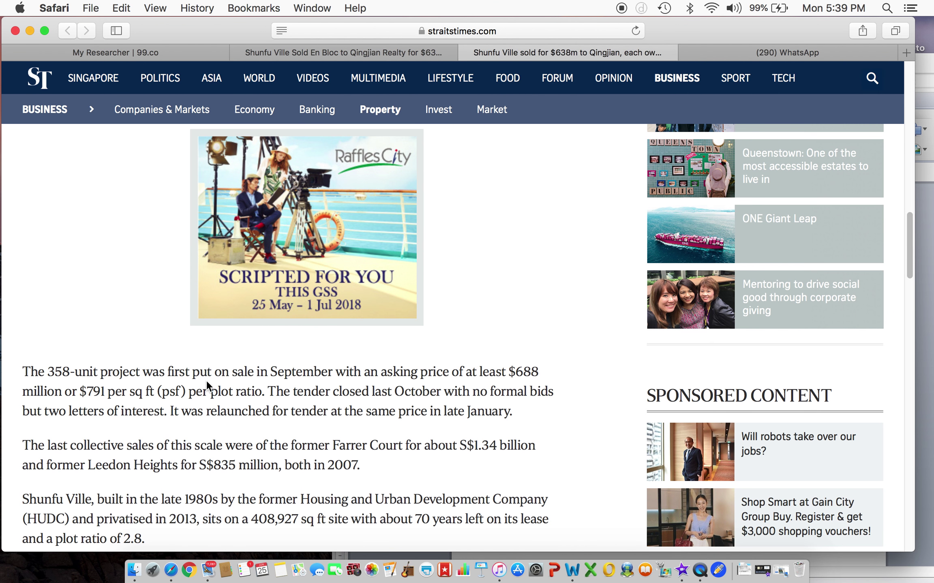
scroll(214, 364, "down", 10)
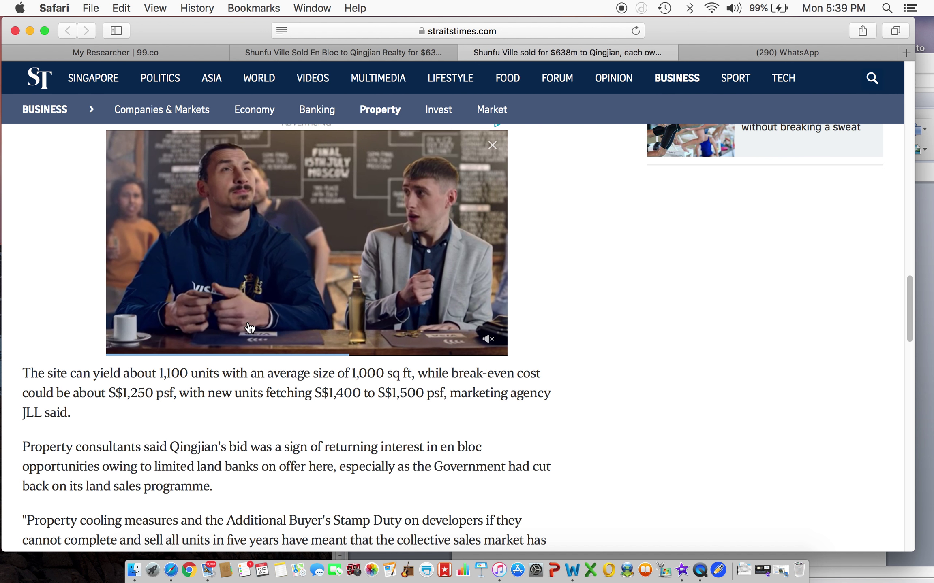
left_click_drag(160, 376, 214, 377)
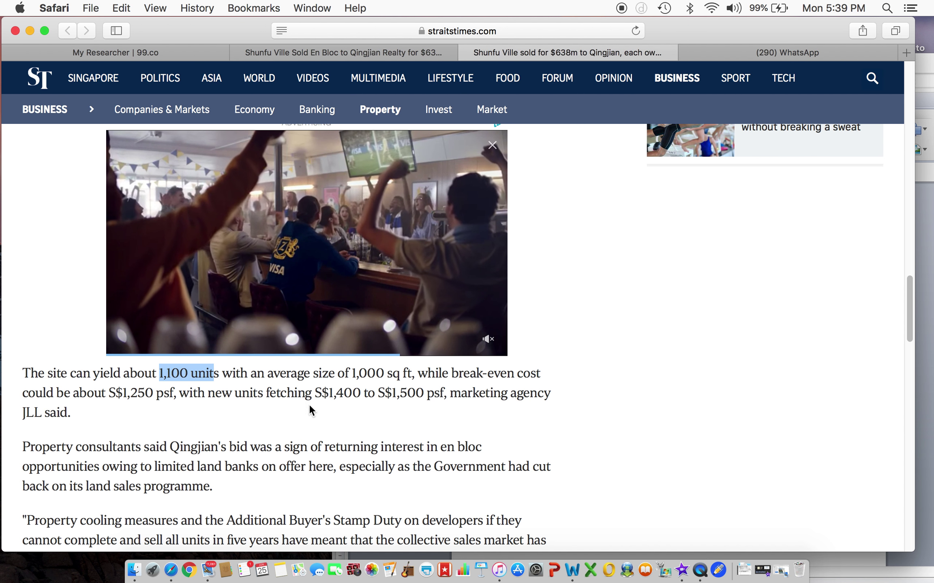
left_click_drag(308, 395, 454, 392)
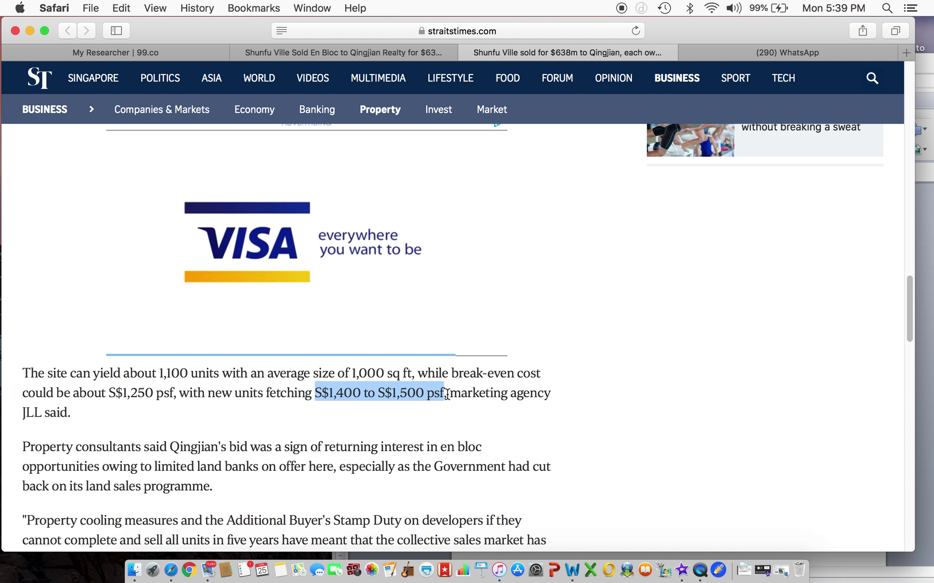
- Inspect the 2018 data point on the 99.co Researcher PSF chart, then highlight note 5's 2018 line in the Word notes
key("super+Tab")
left_click(271, 52)
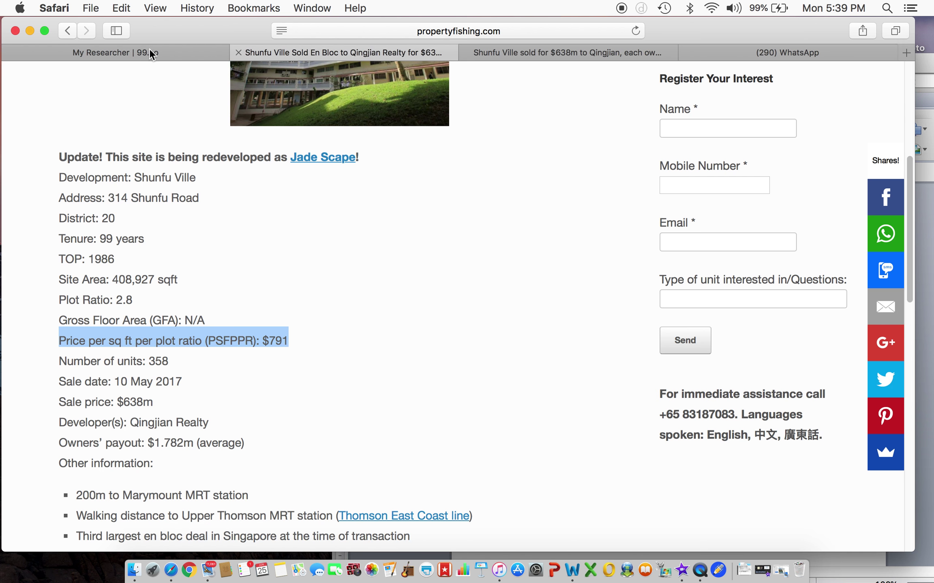
left_click(151, 52)
mouse_move(468, 379)
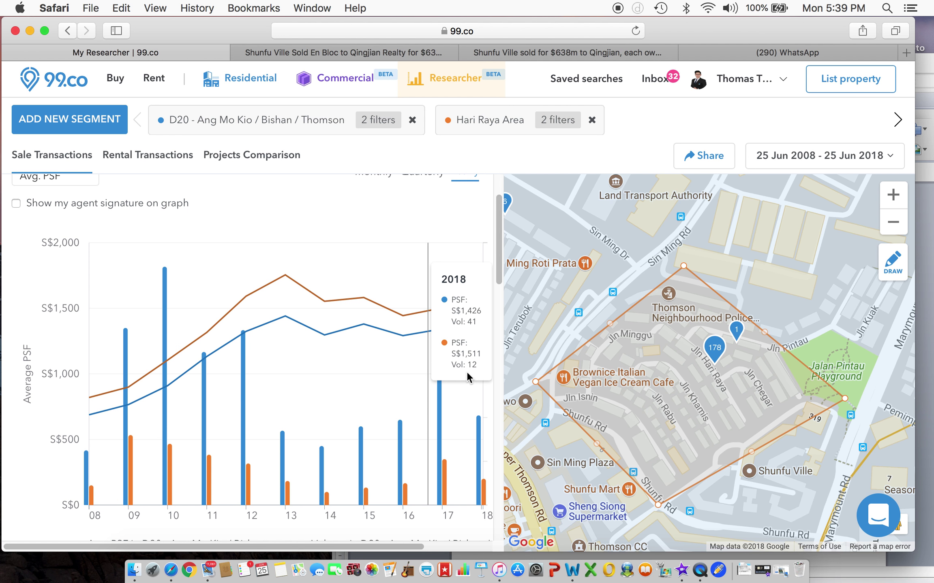
left_click(928, 269)
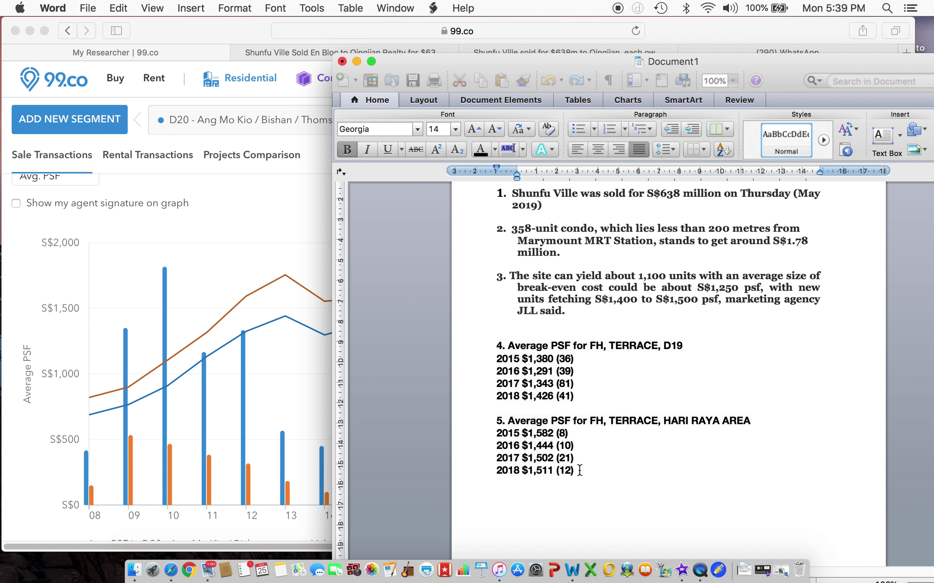
left_click_drag(579, 470, 496, 472)
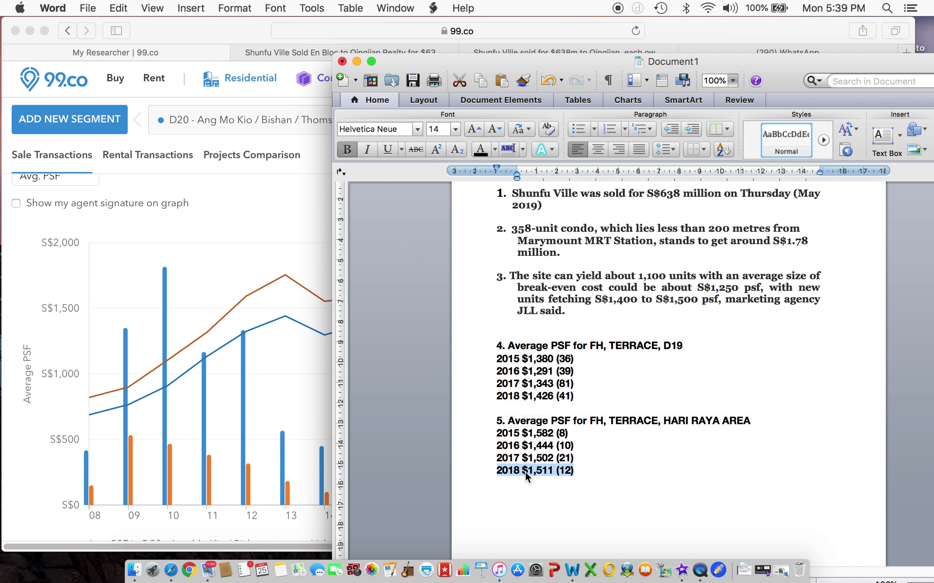